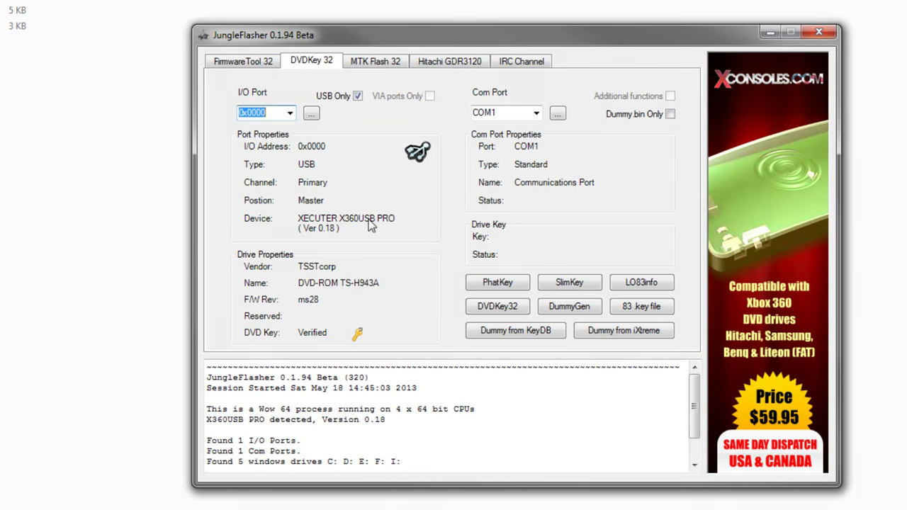
- Refresh the drive on I/O port 0x0000 and unlock the Samsung MS28 drive with Sammy UnLock
left_click(312, 115)
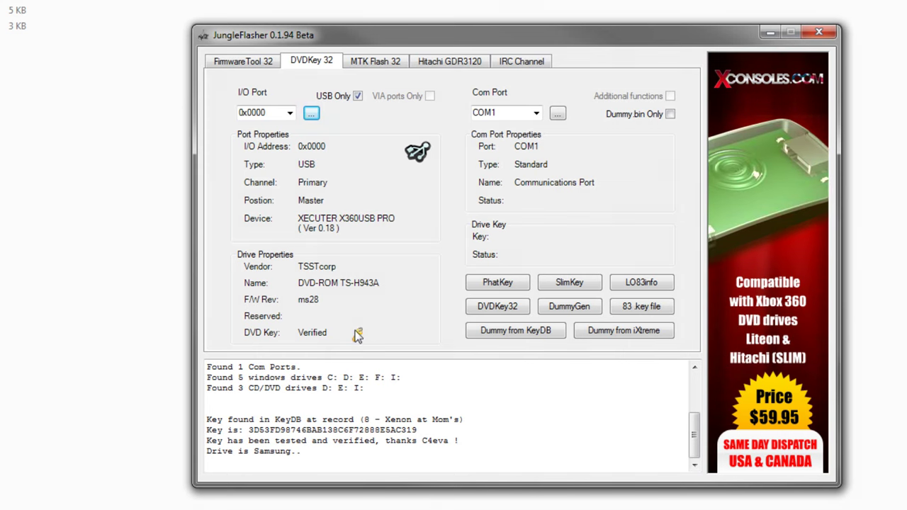
mouse_move(357, 332)
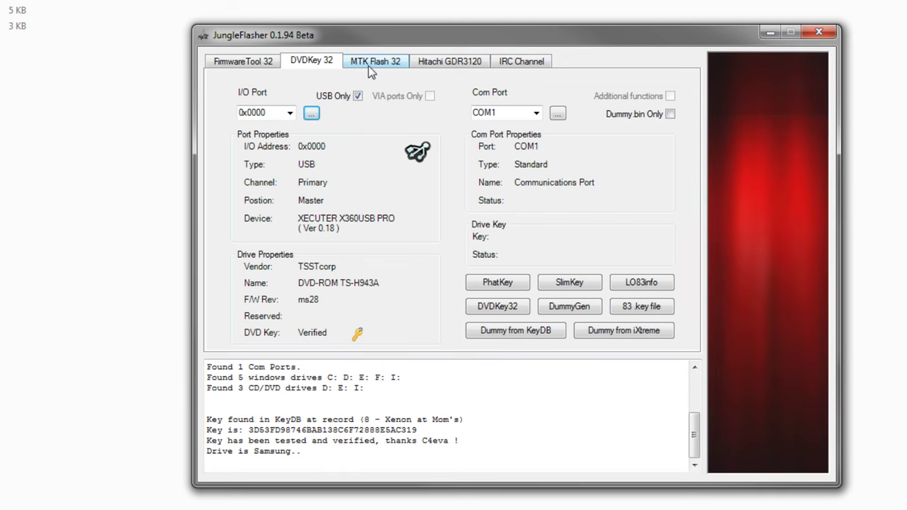
left_click(368, 66)
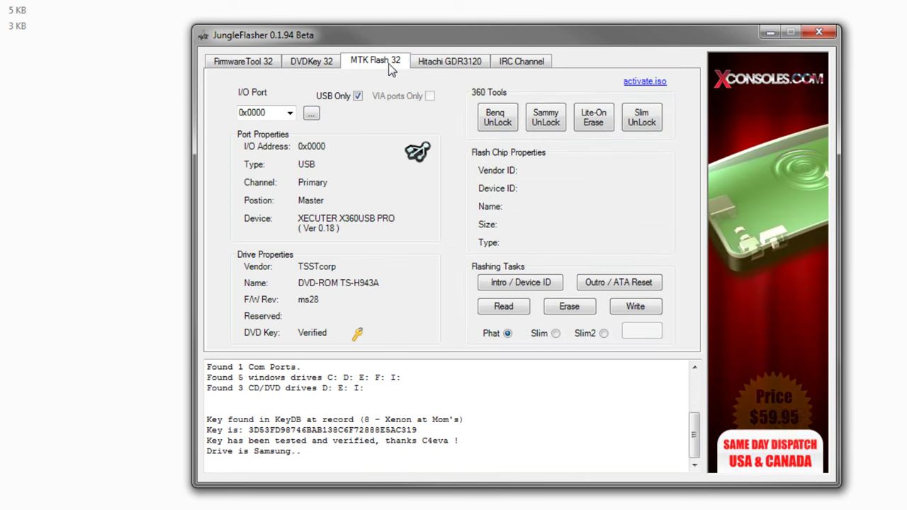
left_click(546, 117)
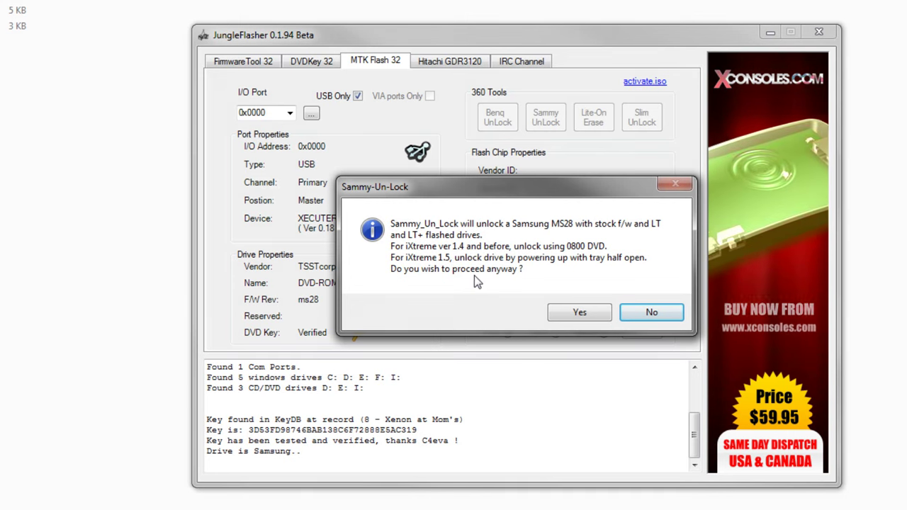
left_click(573, 314)
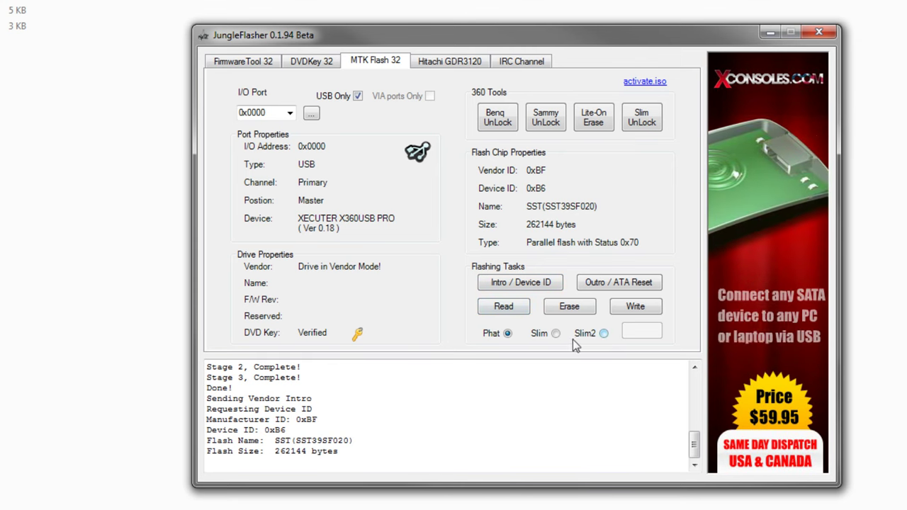
- Read the Samsung drive's firmware and create a DRIVES folder inside Flashing for the dump
left_click(507, 311)
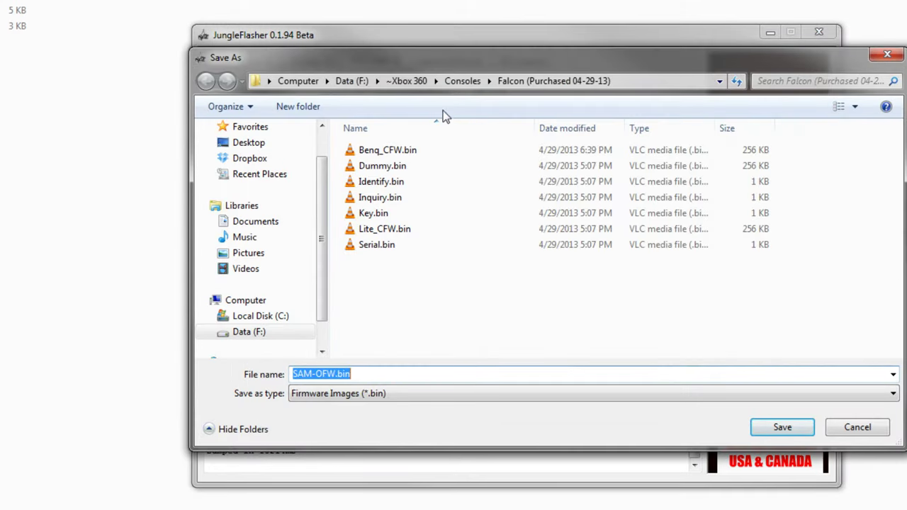
left_click(277, 148)
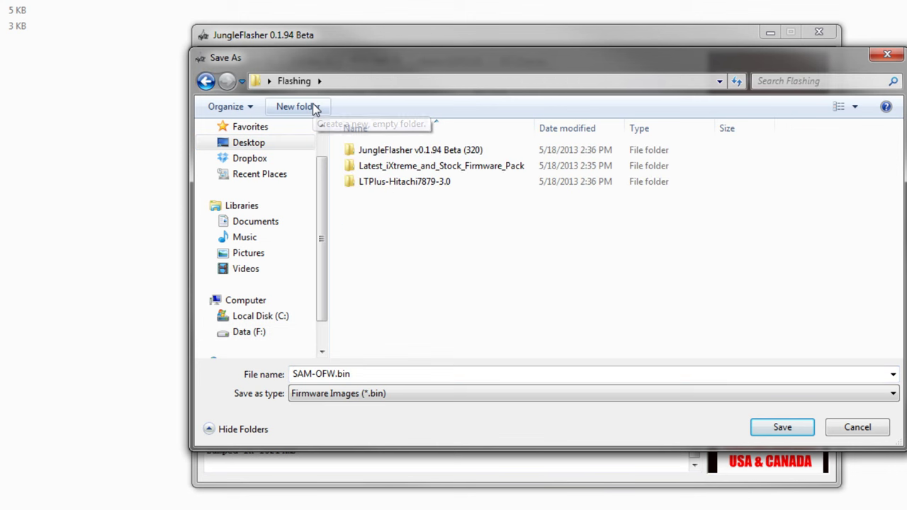
left_click(314, 106)
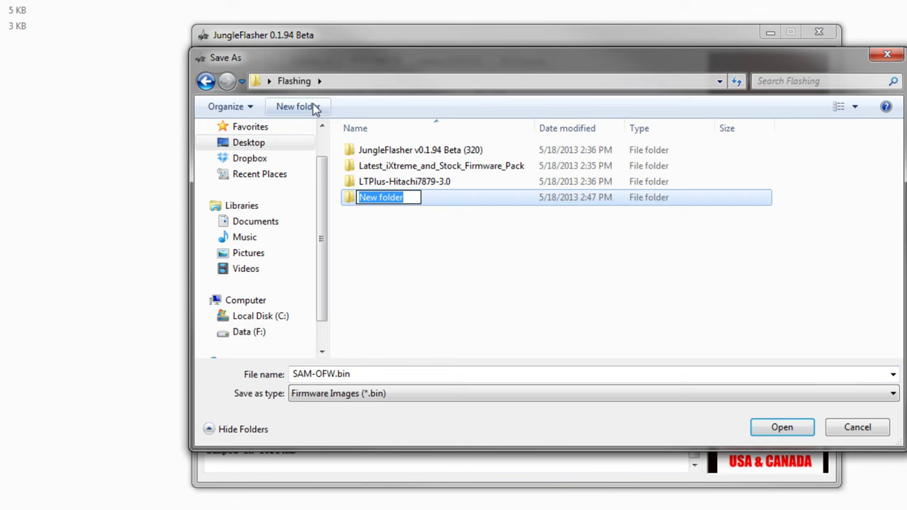
type("DRIVES")
key("Return")
key("Return")
- Create a SAMSUNG subfolder in DRIVES and save the firmware dump there as SAM-OFW.bin
left_click(314, 106)
type("SAMSUNG")
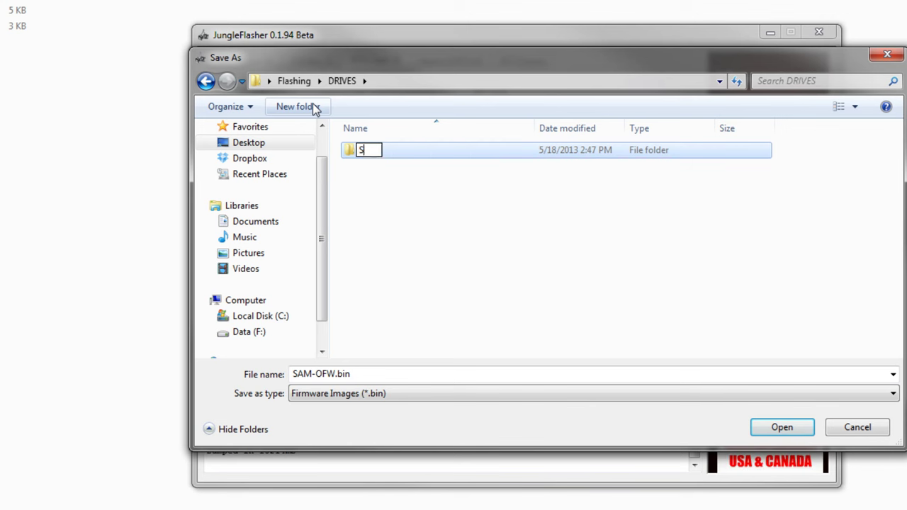
key("Return")
key("Return")
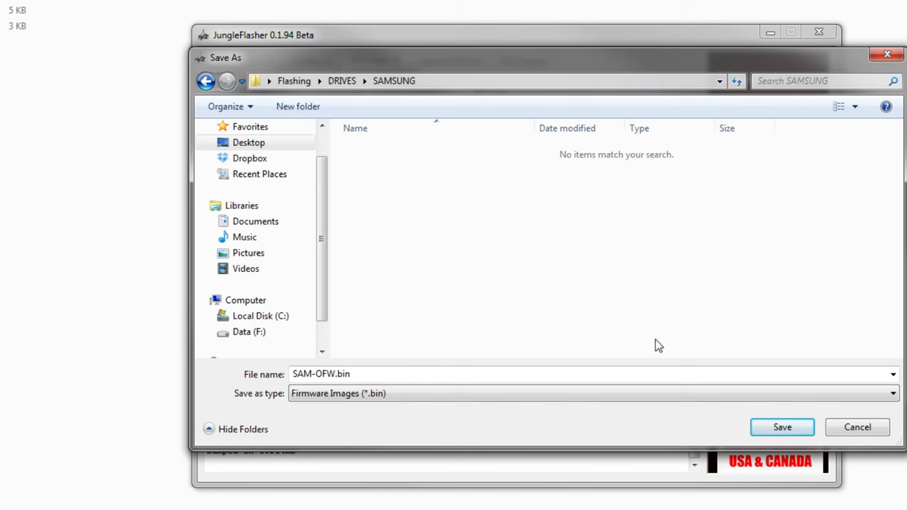
left_click(774, 430)
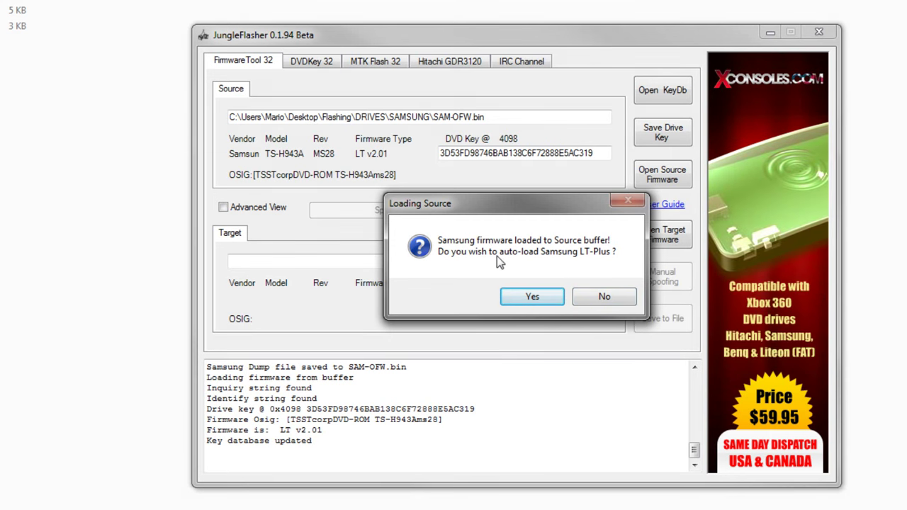
- Auto-load the Samsung LT-Plus firmware as the target and save the drive key as Key.bin in the SAMSUNG folder
left_click(531, 297)
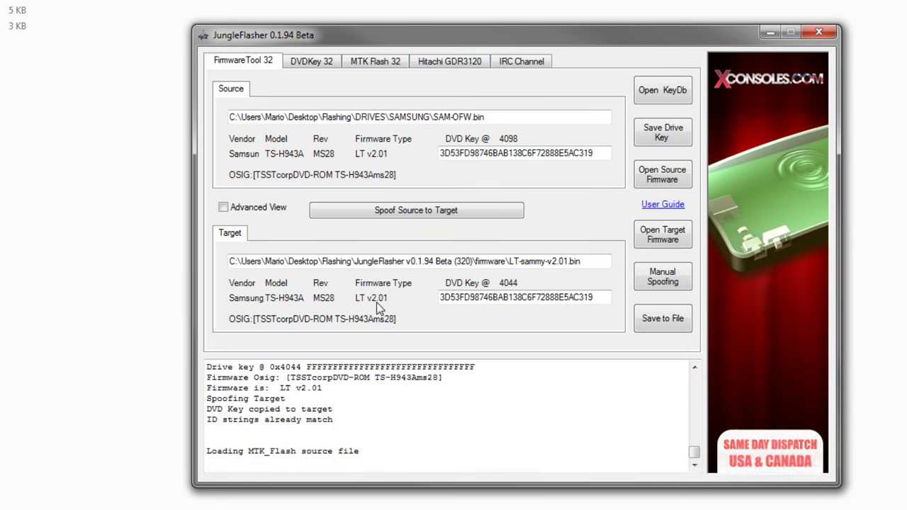
left_click(652, 140)
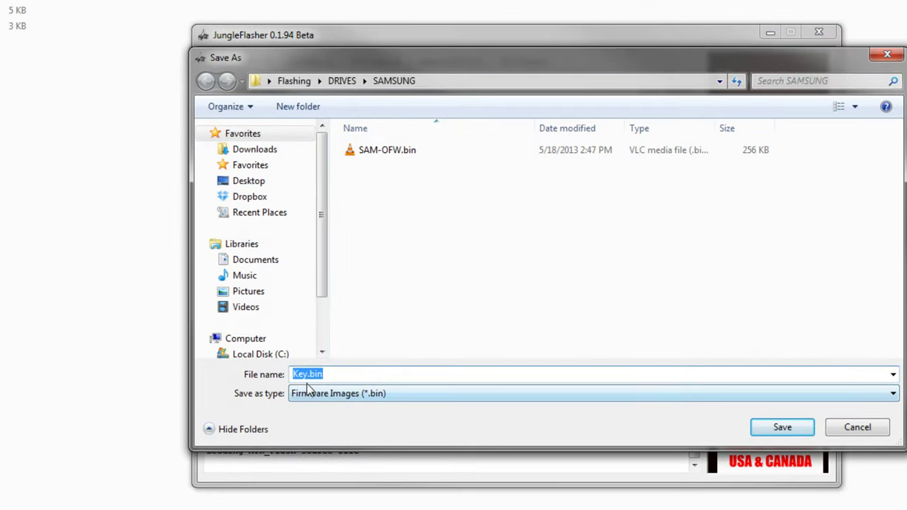
left_click(773, 428)
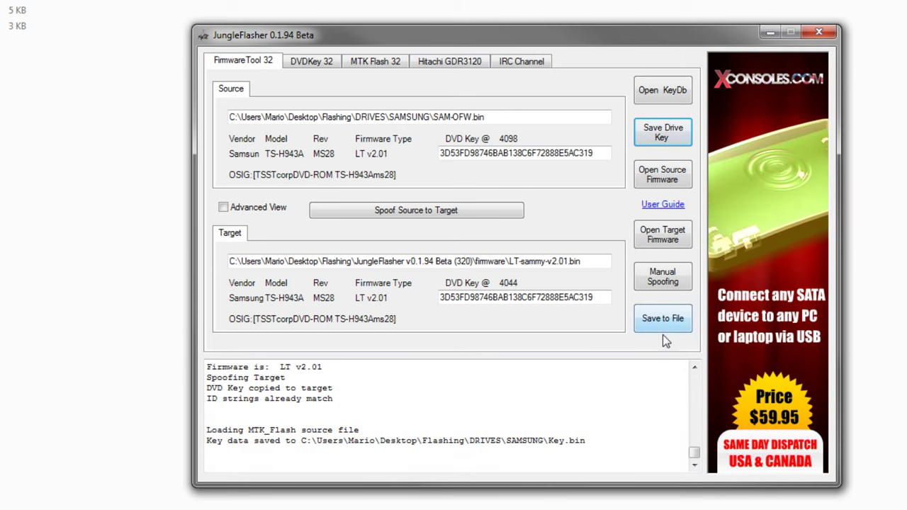
- Save the target firmware as Sam_CFW.bin in the SAMSUNG folder and write it to the Samsung drive
left_click(662, 326)
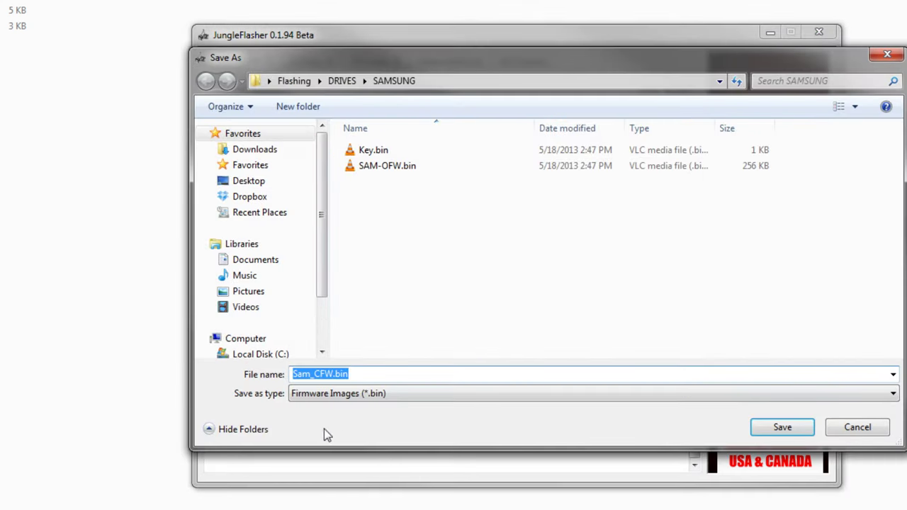
left_click(775, 426)
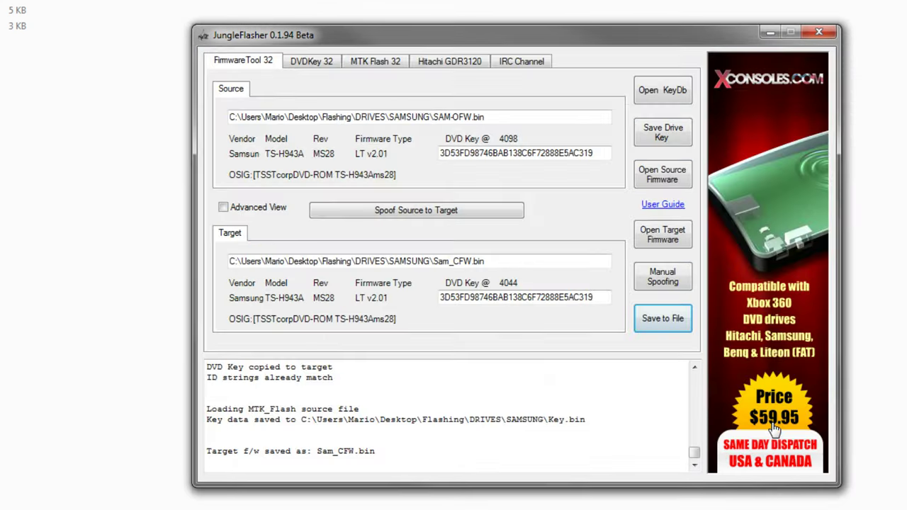
left_click(375, 61)
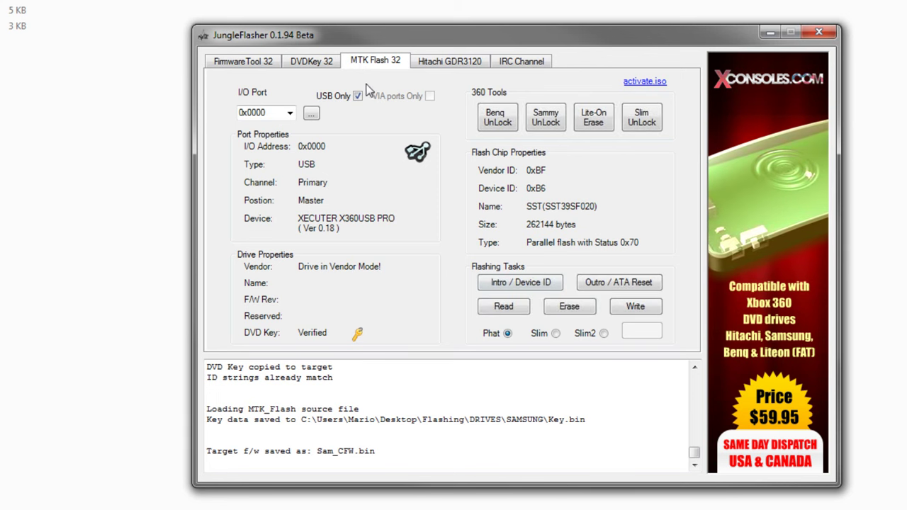
left_click(637, 308)
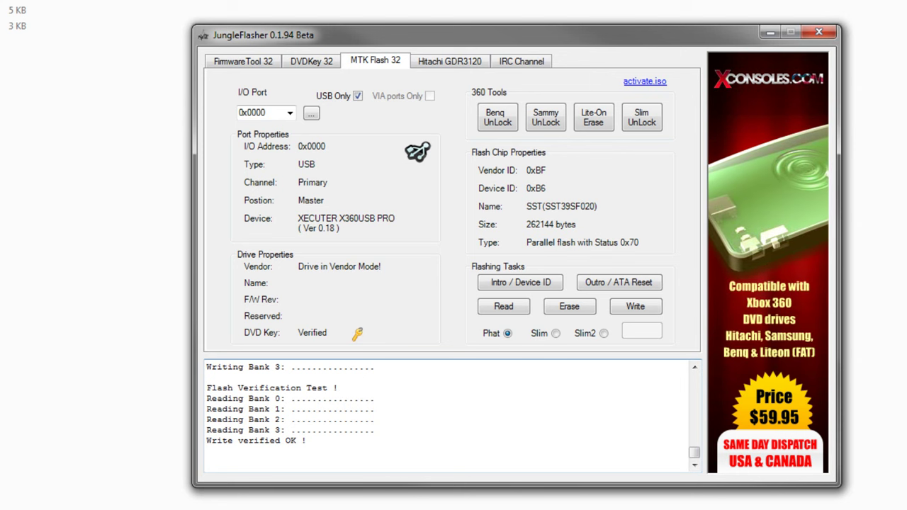
- Send the Outro / ATA Reset to the Samsung drive and check its drive properties and DVD key status
left_click(614, 289)
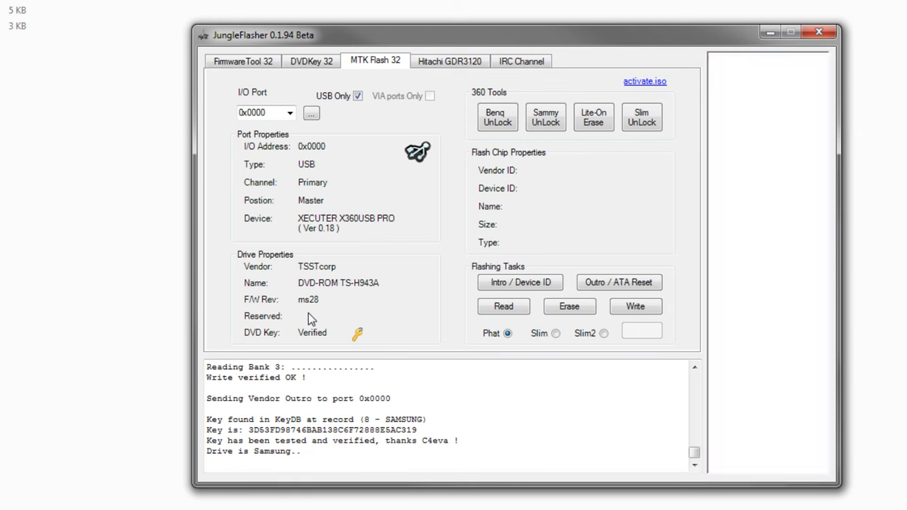
mouse_move(360, 339)
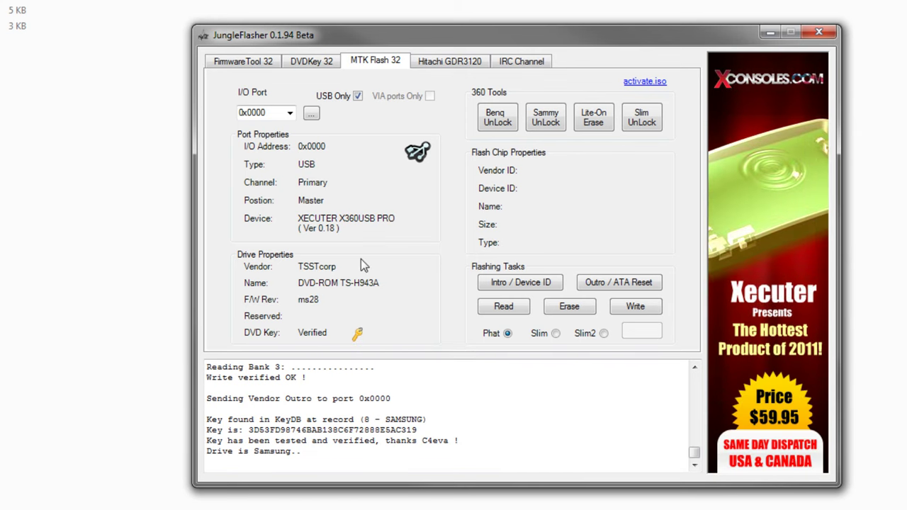
left_click(611, 287)
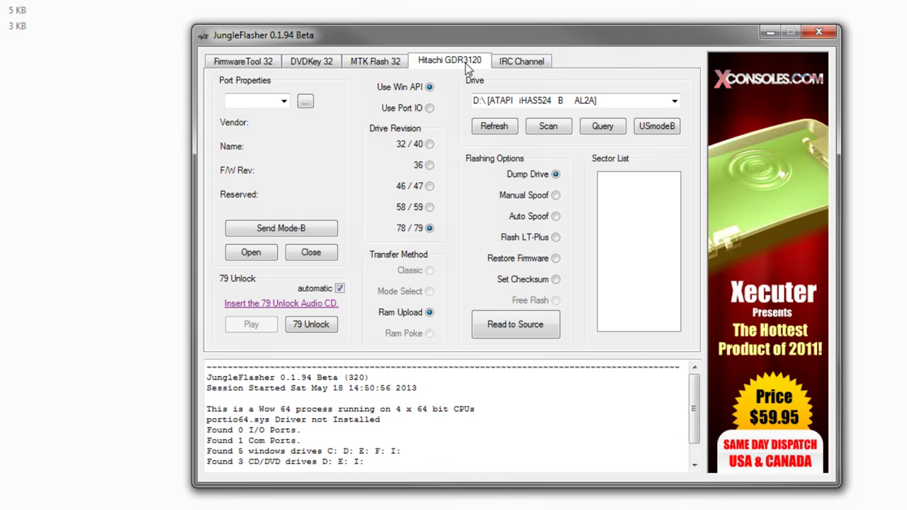
- Download the 79 Unlock Audio CD archive as 79_Unlock.rar into the Flashing folder and extract it to a 79_Unlock folder
left_click(272, 304)
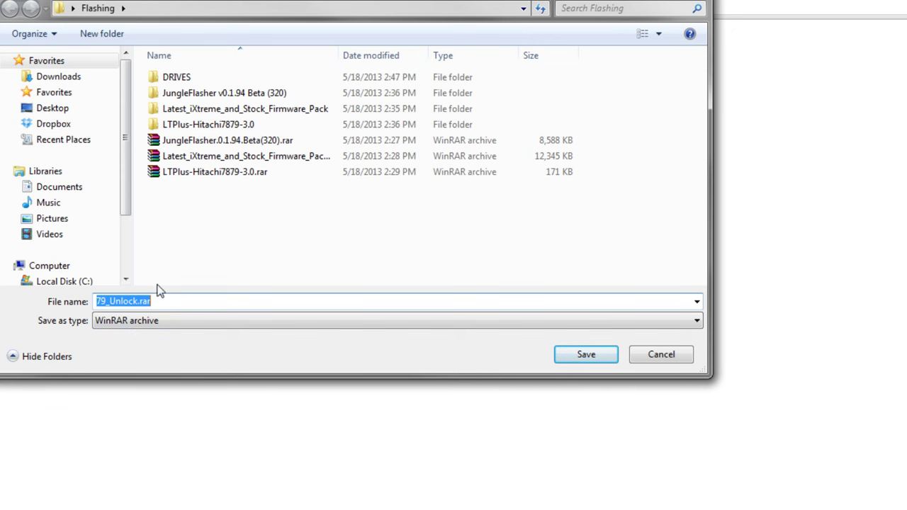
left_click(595, 359)
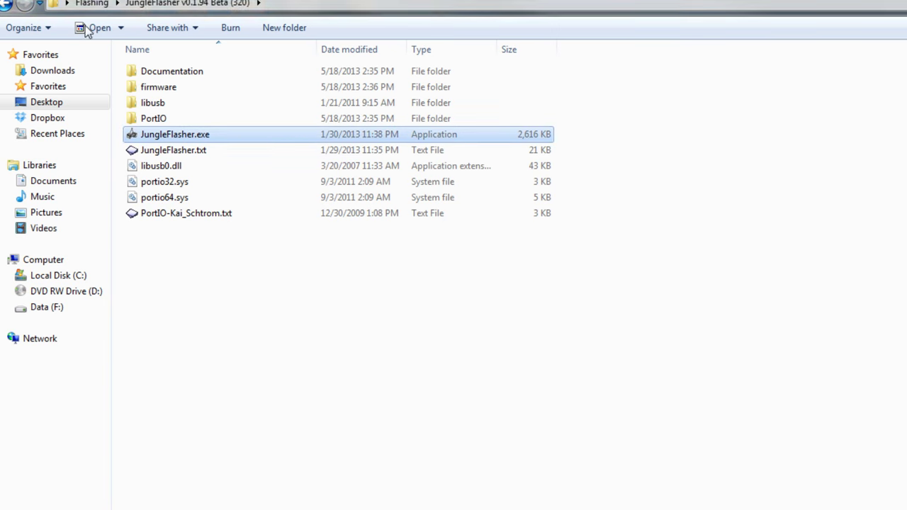
left_click(7, 4)
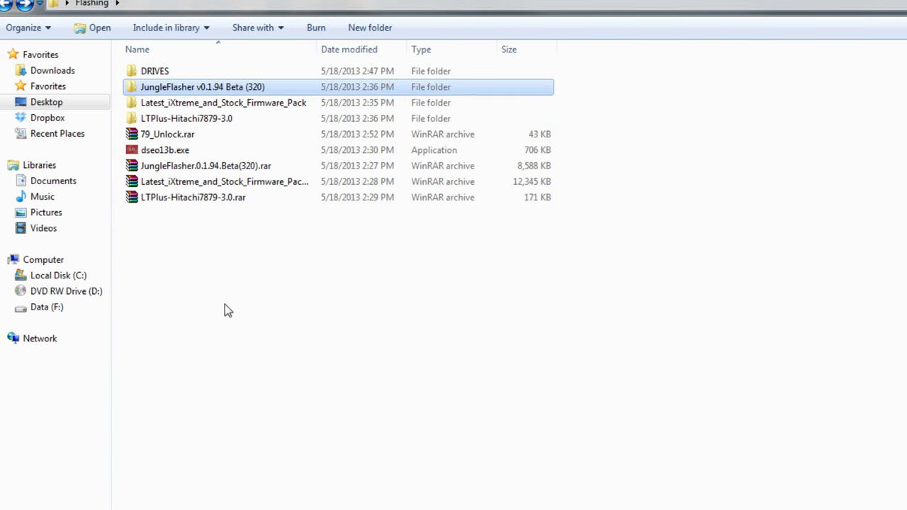
right_click(158, 138)
left_click(213, 209)
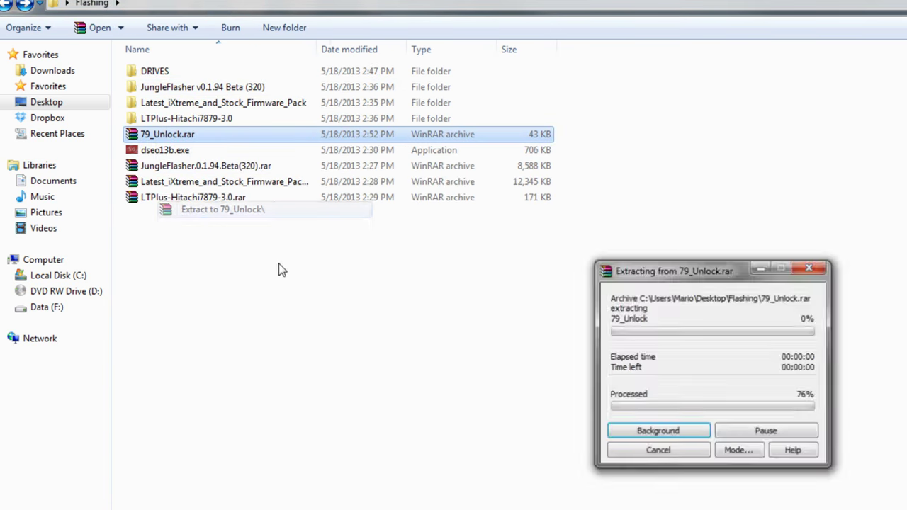
- Open Image.cue from the inner 79_Unlock folder in ImgBurn
double_click(158, 71)
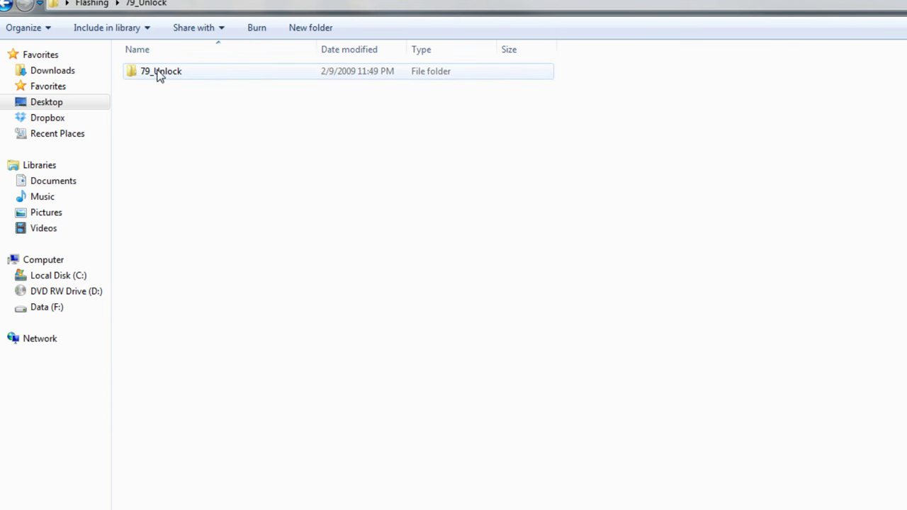
double_click(175, 71)
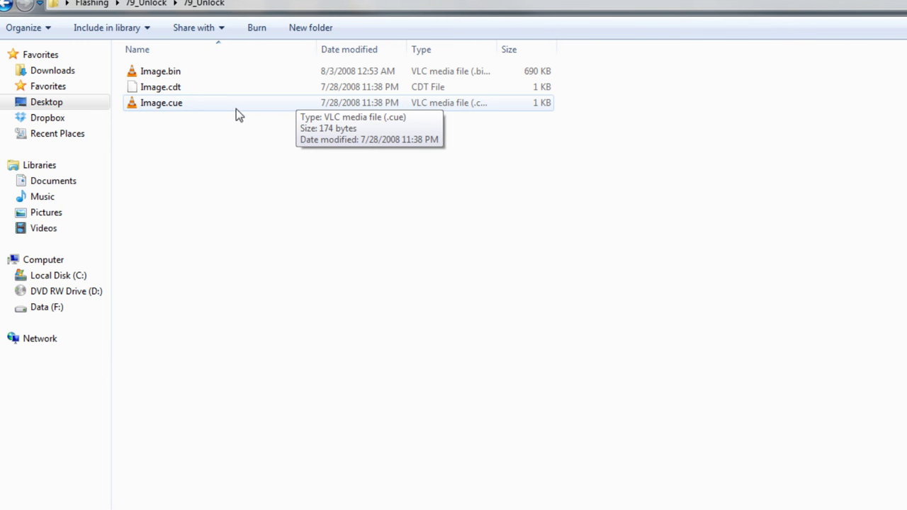
right_click(203, 108)
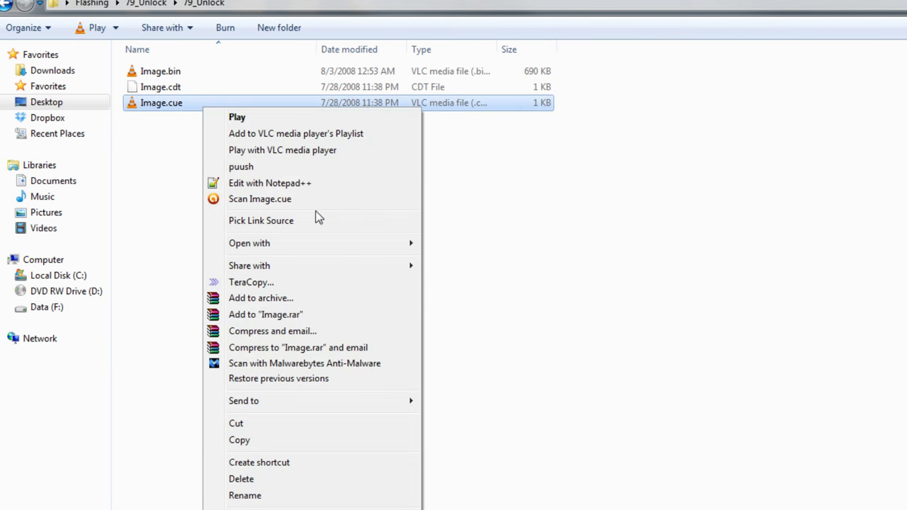
mouse_move(320, 244)
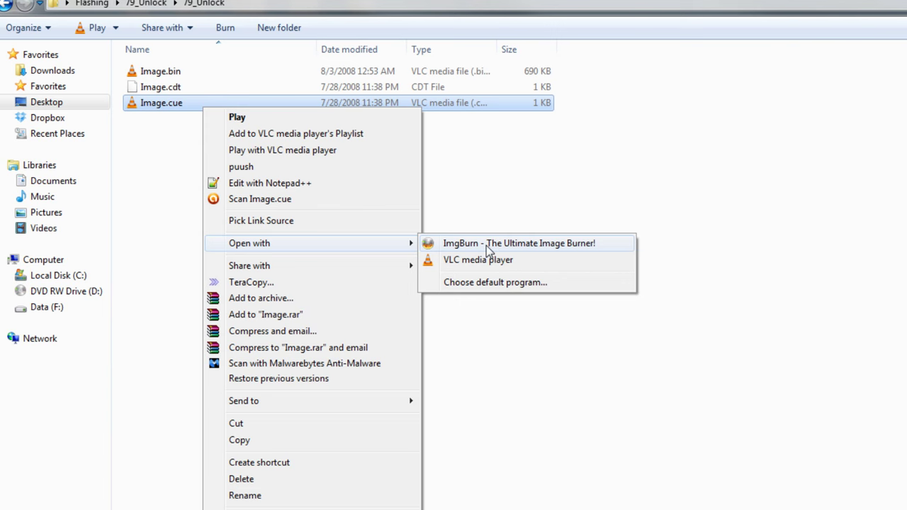
left_click(486, 244)
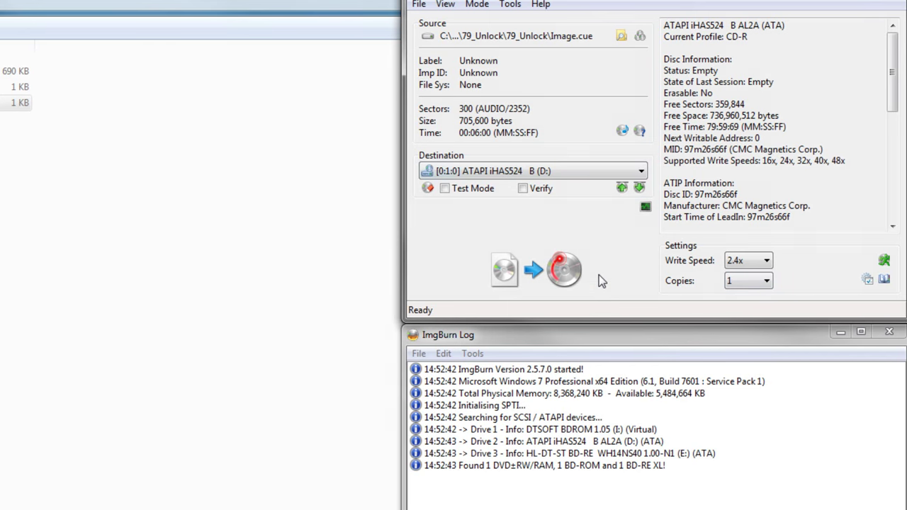
- Start burning Image.cue to the blank CD-R in the ATAPI iHAS524 drive (D:)
left_click(524, 280)
left_click_drag(535, 1, 488, 23)
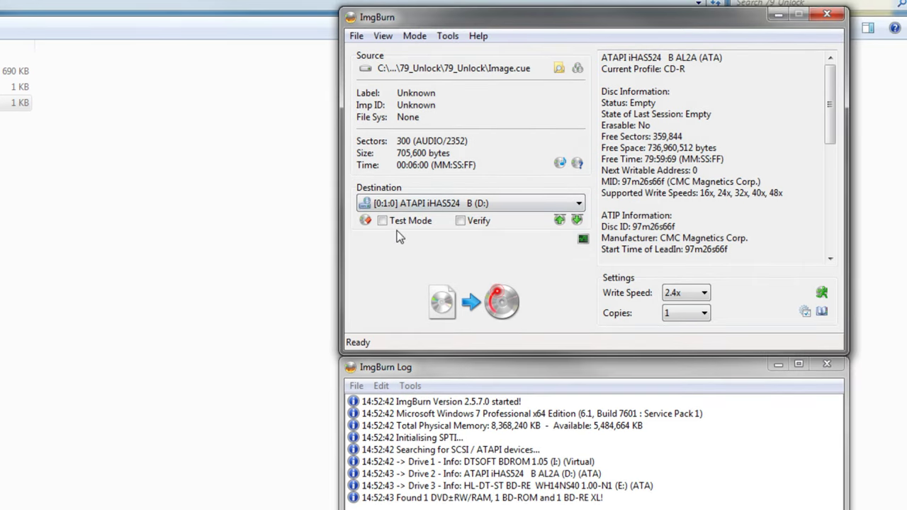
left_click(439, 302)
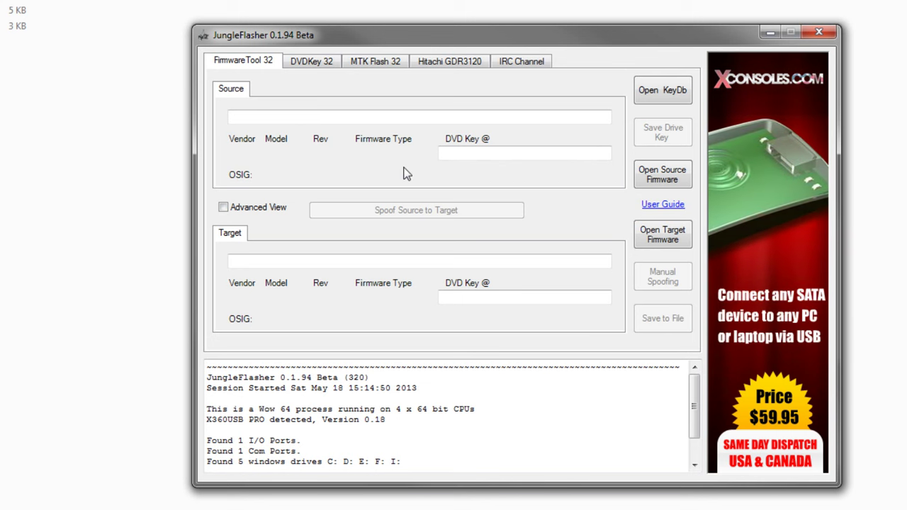
- Send the Mode-B command to the Hitachi GDR3120L drive on port 0x0000 from JungleFlasher
left_click(434, 62)
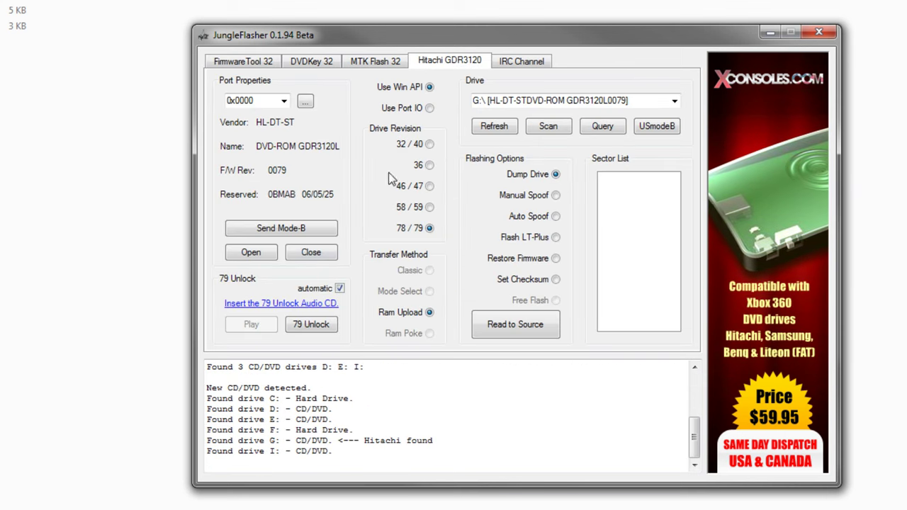
left_click(270, 232)
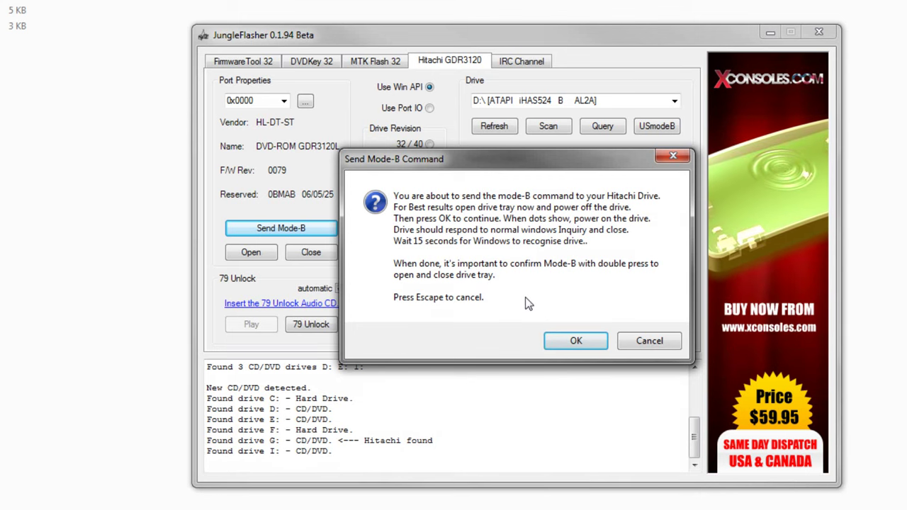
left_click(576, 341)
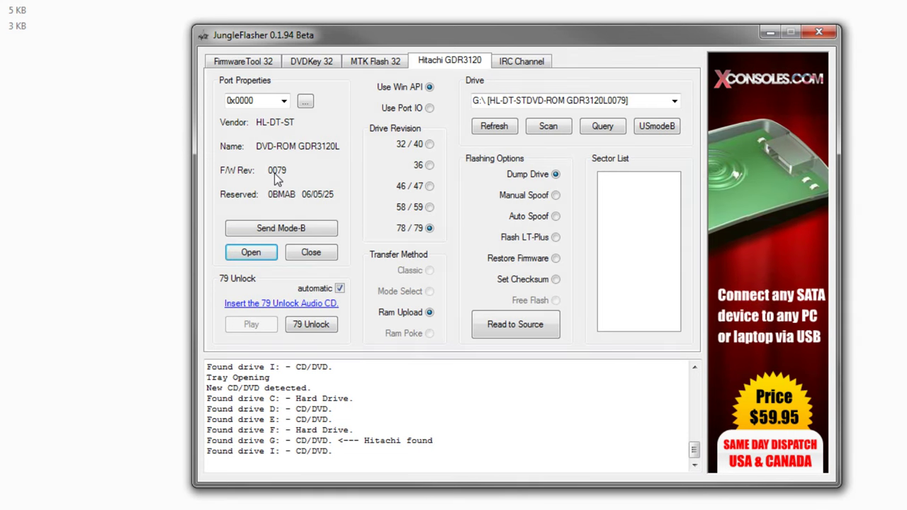
- Close the Hitachi drive's tray with the audio CD inserted and run the 79 Unlock on it, retrying once
left_click(309, 253)
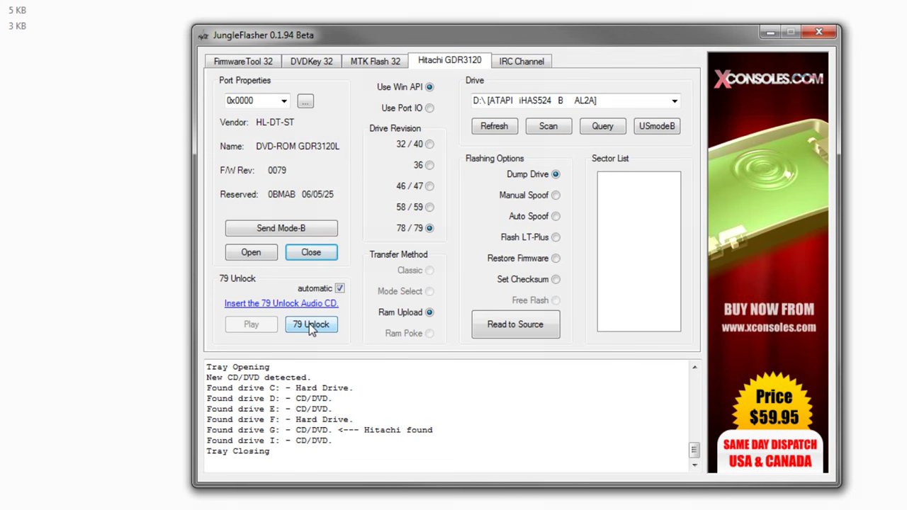
left_click(309, 323)
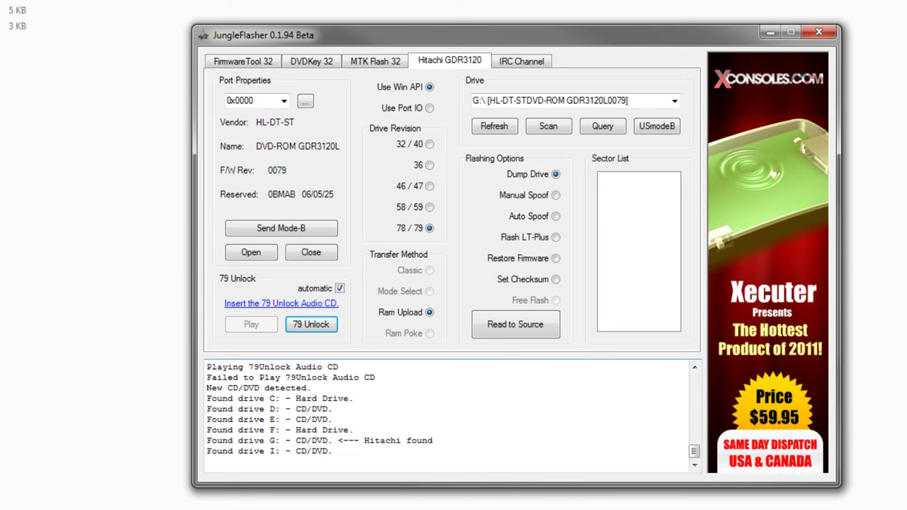
left_click(308, 329)
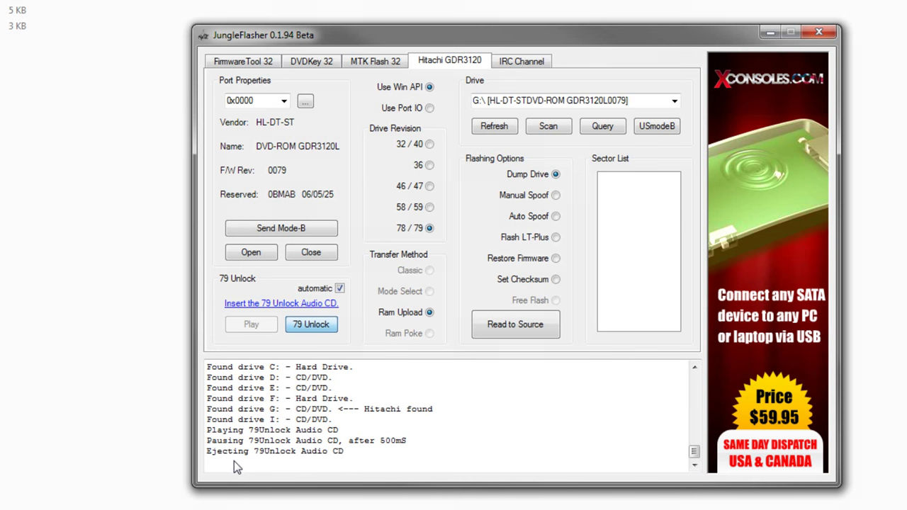
- Dump the Hitachi drive's firmware to Hit-OFW.bin in a new HIT79 folder under DRIVES, and save its drive key there as Key.bin
left_click(519, 328)
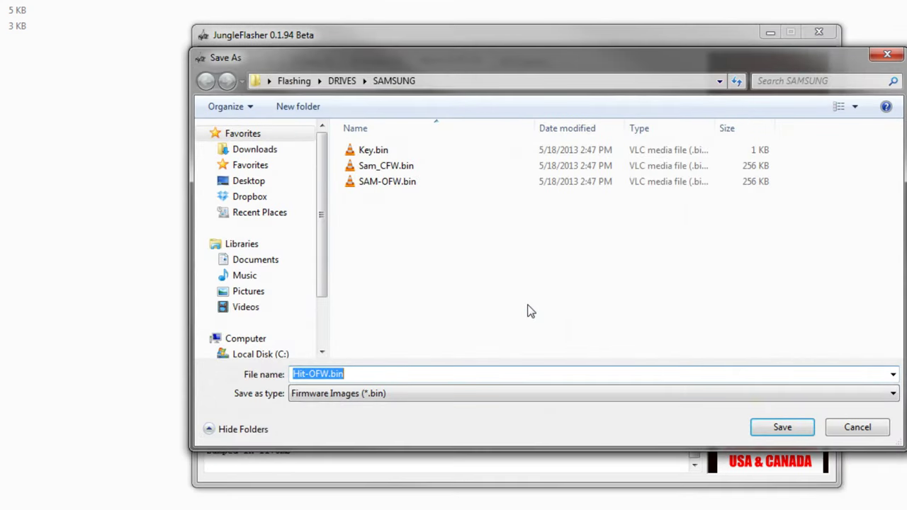
left_click(342, 80)
left_click(298, 106)
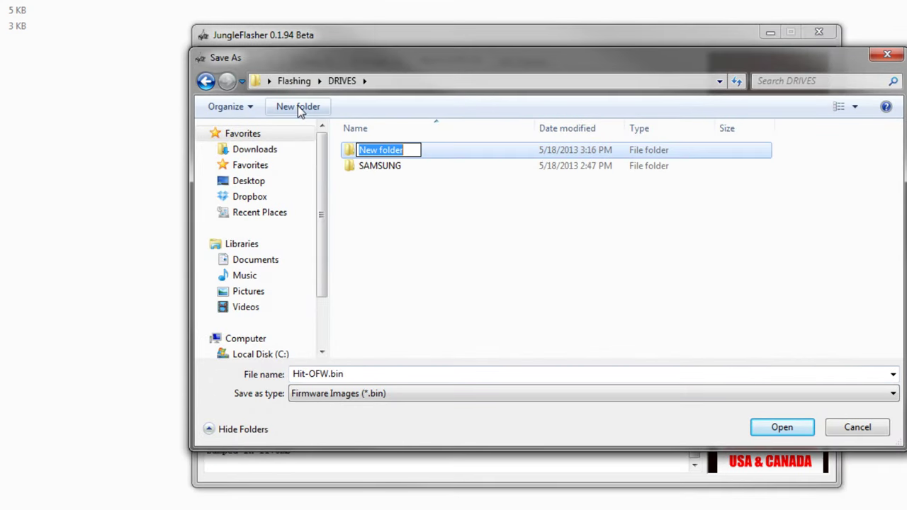
type("HIT79")
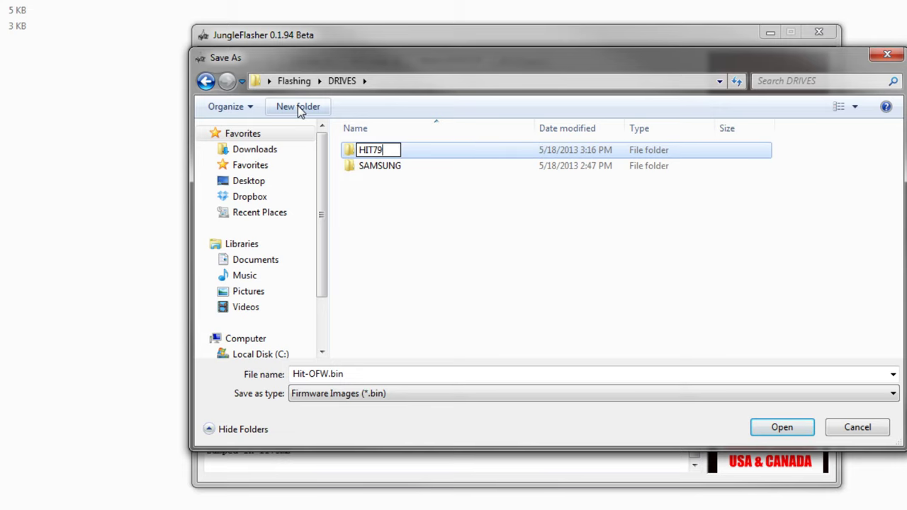
key("Return")
key("Return")
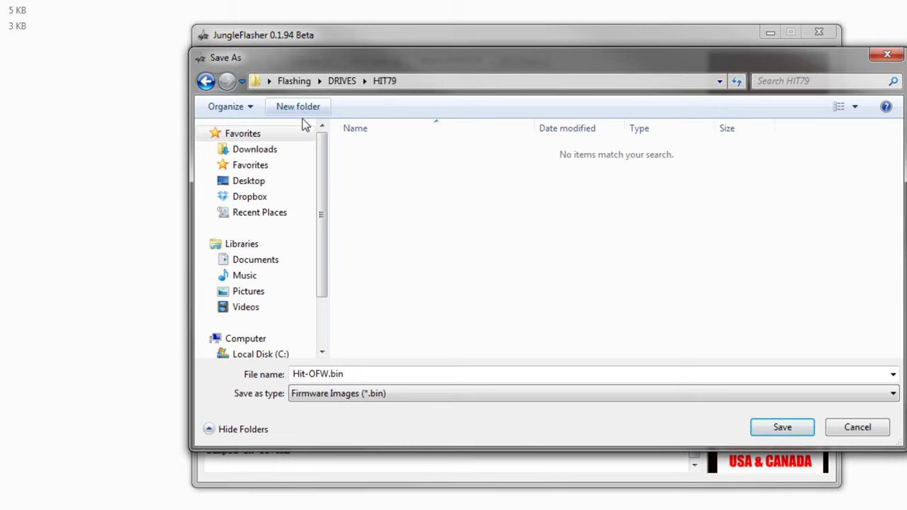
left_click(782, 428)
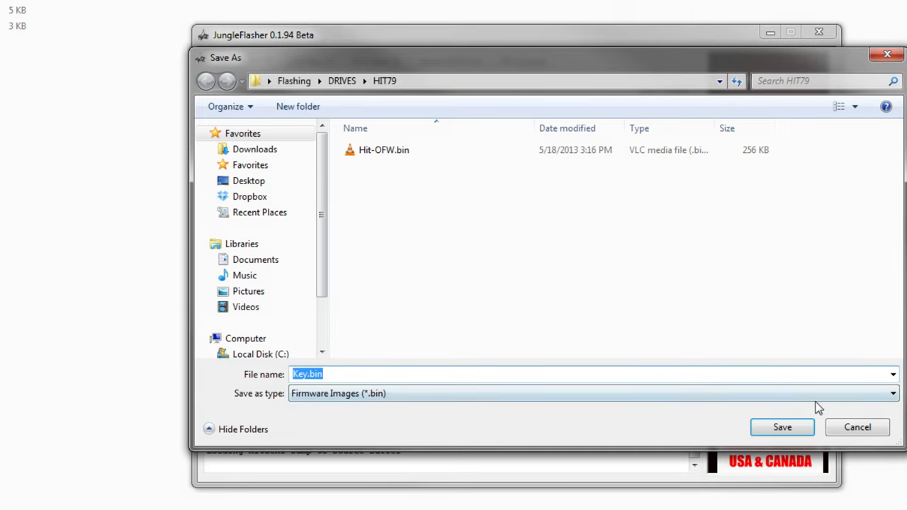
left_click(782, 428)
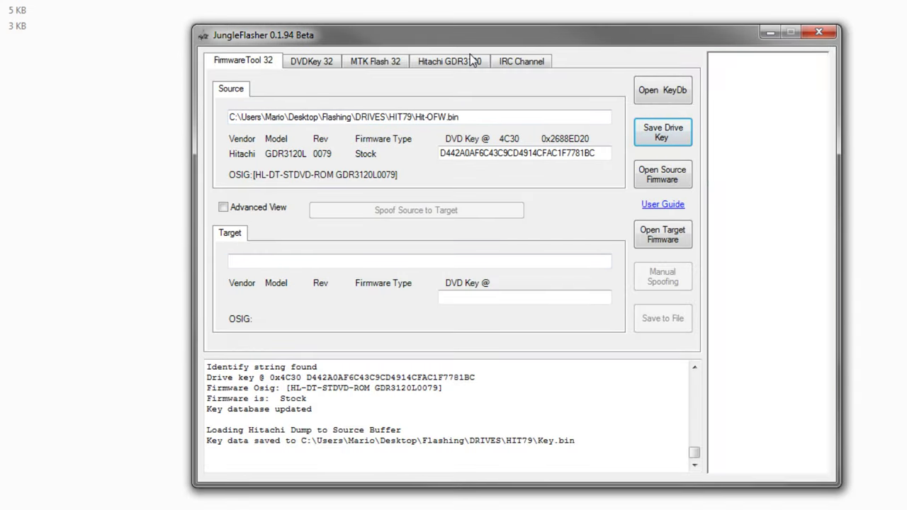
- Flash LT-Plus to the Hitachi 0079 drive, continuing past the flashing stability test
left_click(468, 61)
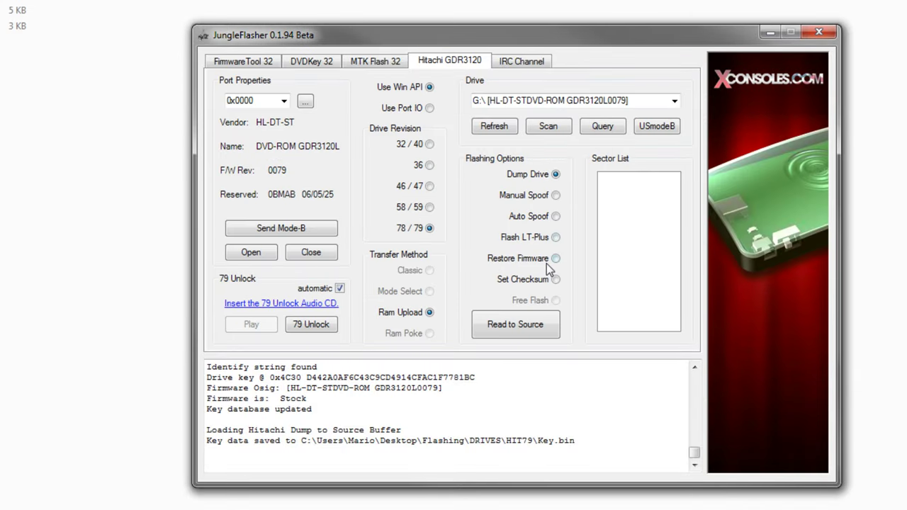
left_click(556, 238)
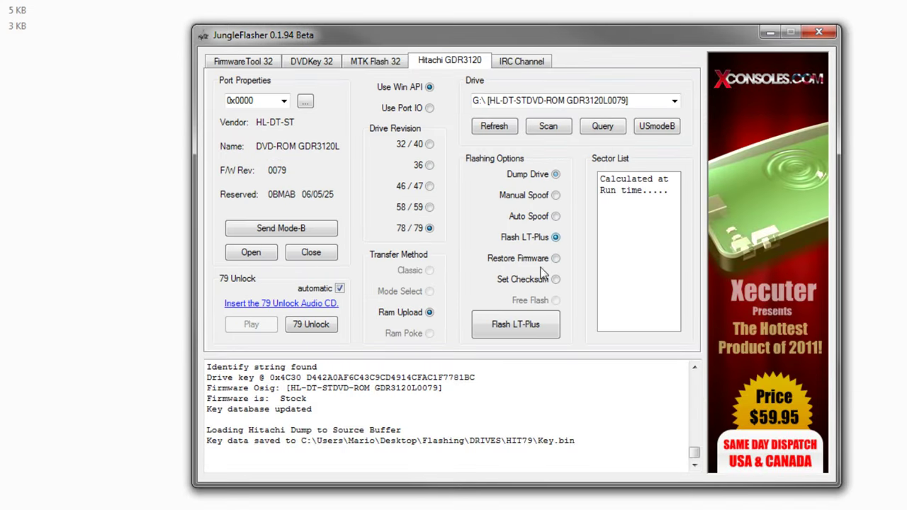
left_click(509, 329)
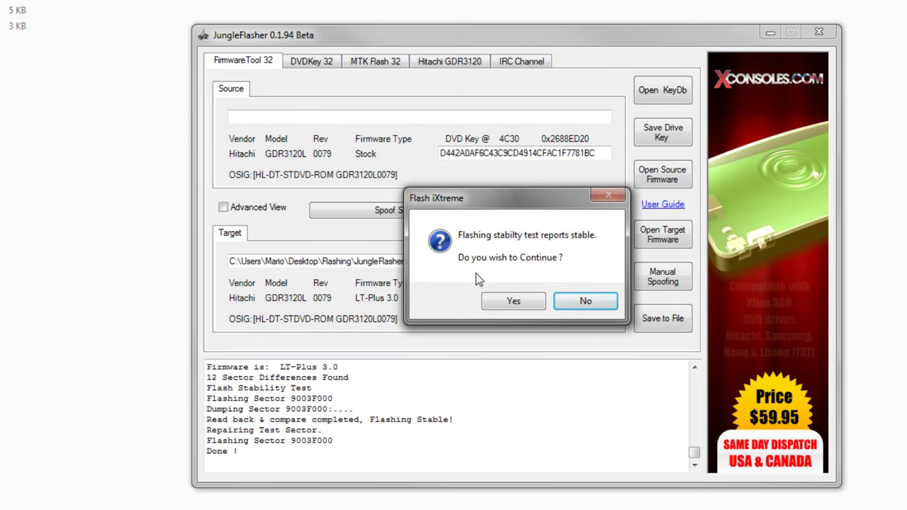
left_click(512, 303)
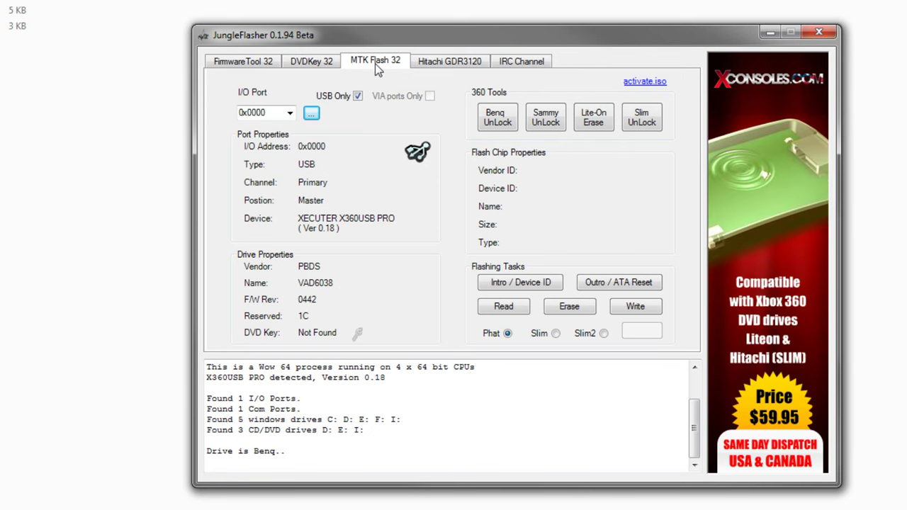
- Unlock the BenQ VAD6038 drive on port 0x0000 and dump its firmware as BENQ-OFW.bin in the DRIVES\BENQ folder
left_click(497, 122)
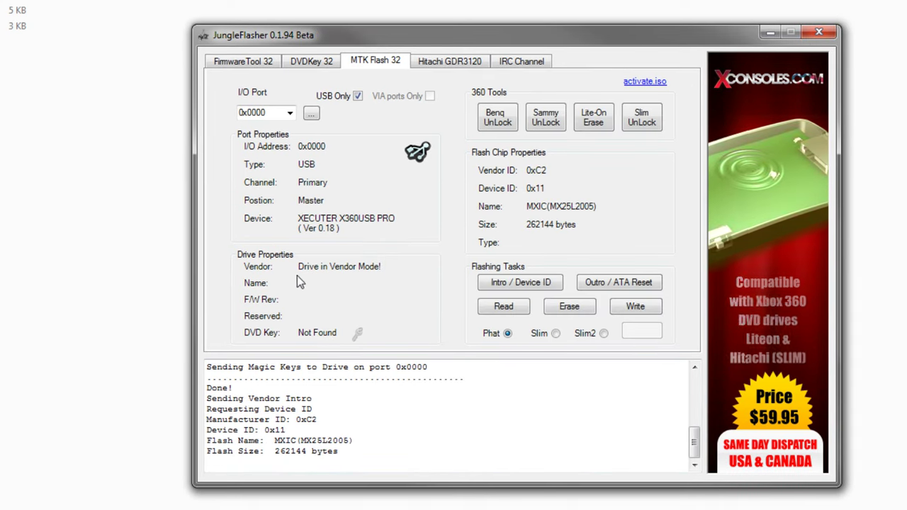
left_click(505, 309)
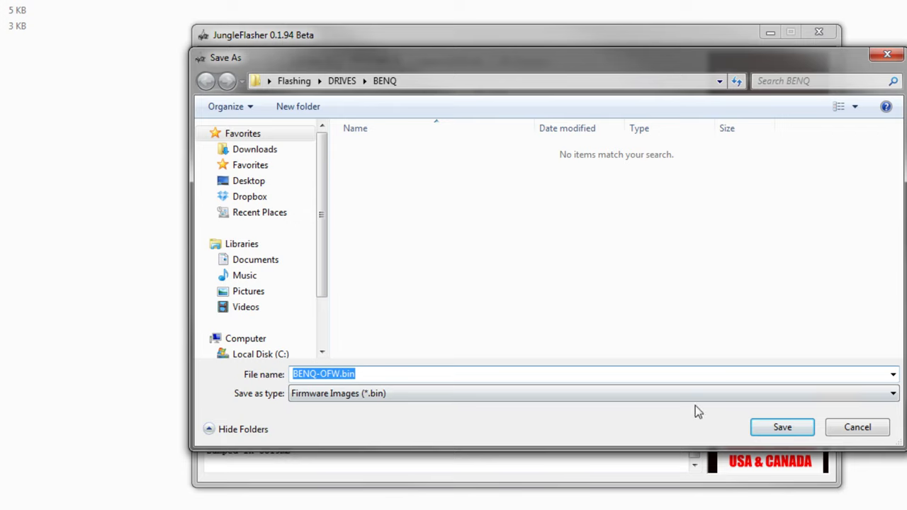
left_click(781, 434)
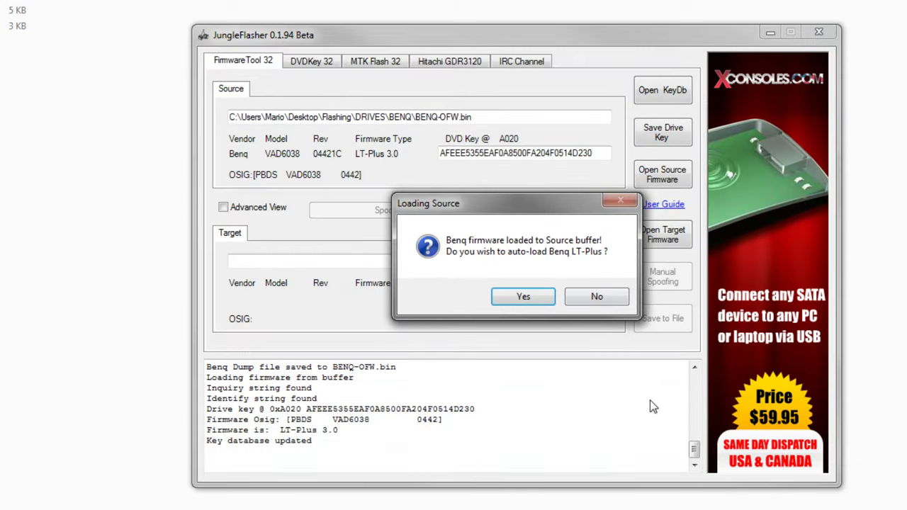
- Auto-load BenQ LT-Plus as target, then save the drive key as Key.bin and the target firmware as Benq_CFW.bin in the BENQ folder
left_click(525, 297)
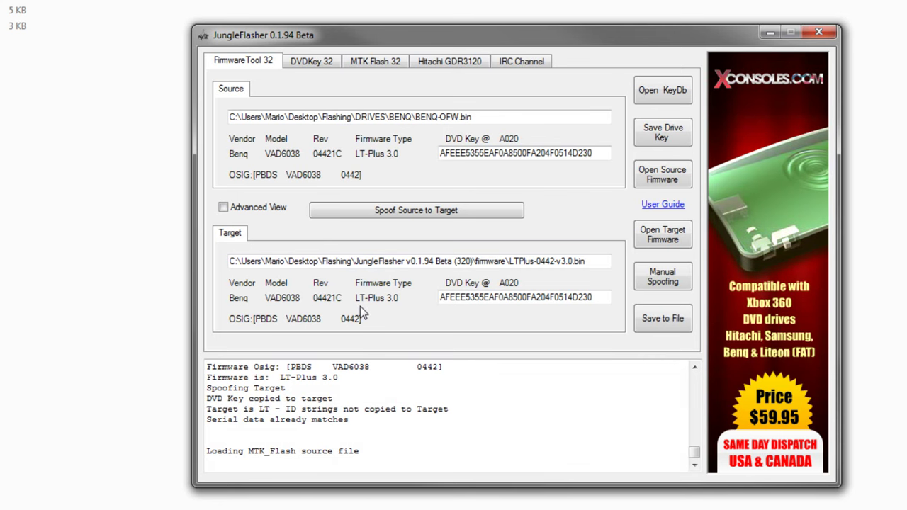
left_click(663, 132)
left_click(780, 428)
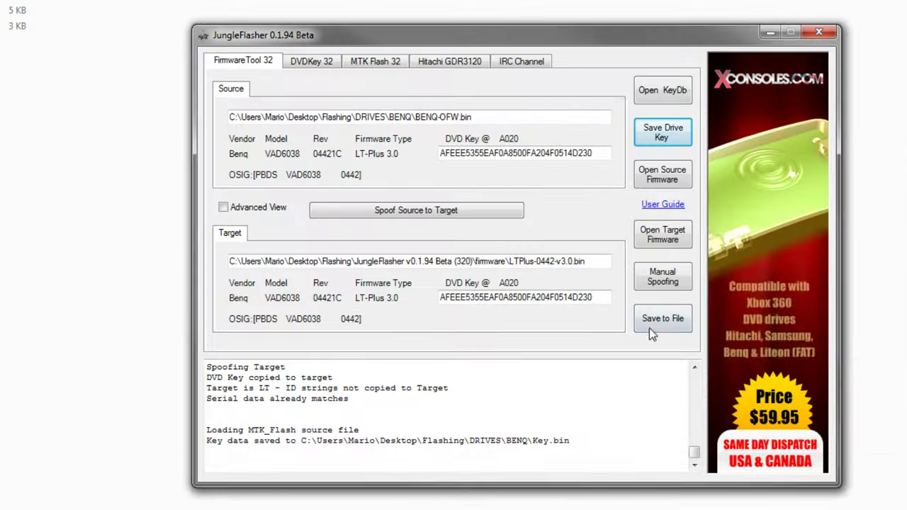
left_click(662, 319)
left_click(781, 425)
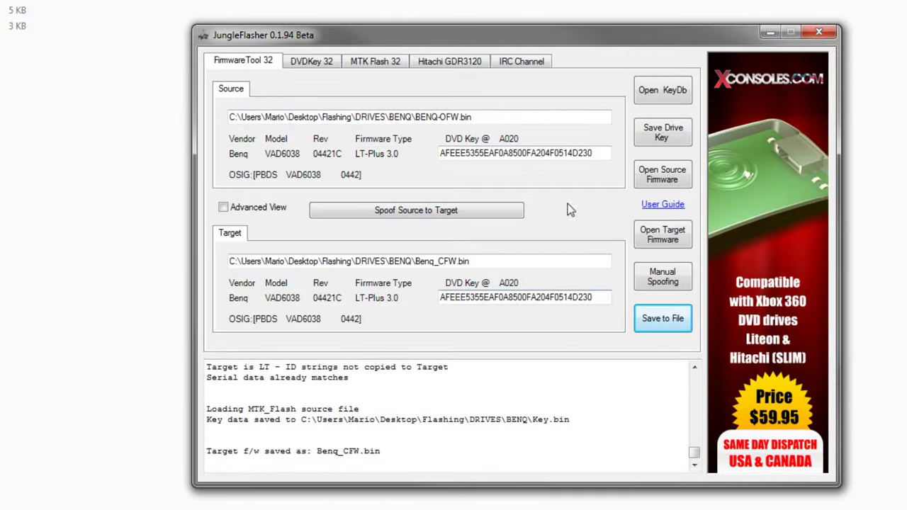
- Write the target firmware to the BenQ drive, send the Outro / ATA Reset and refresh the drive properties on port 0x0000
left_click(375, 61)
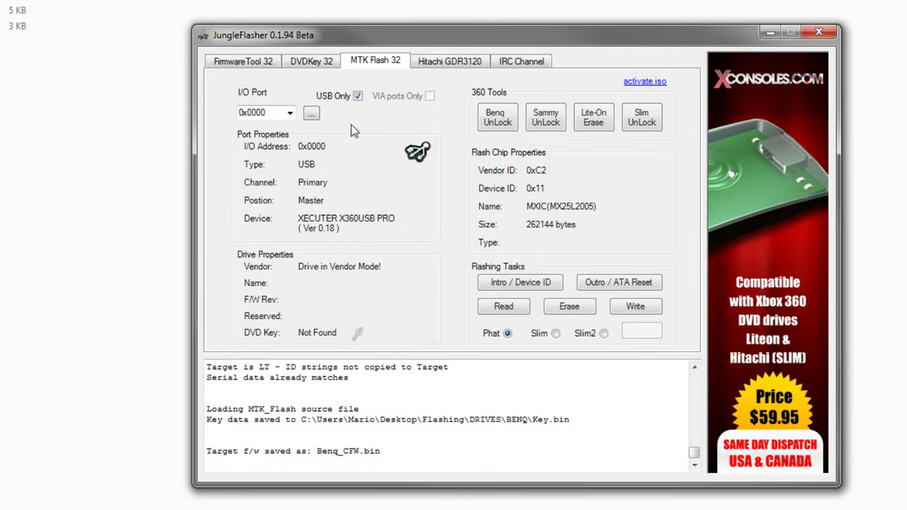
left_click(635, 306)
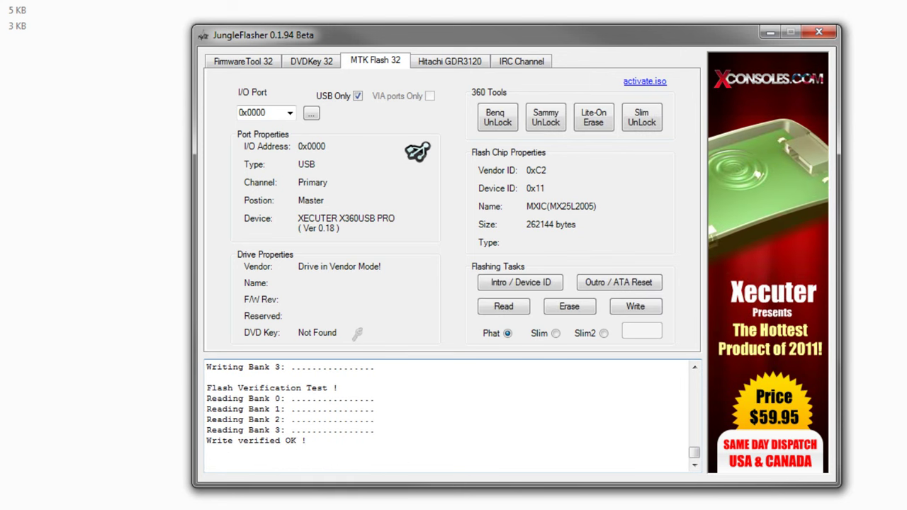
left_click(625, 285)
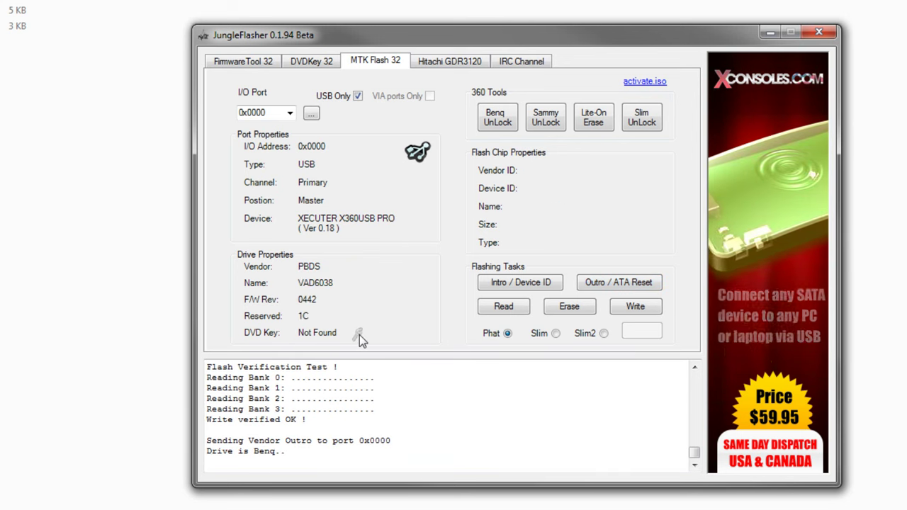
left_click(312, 113)
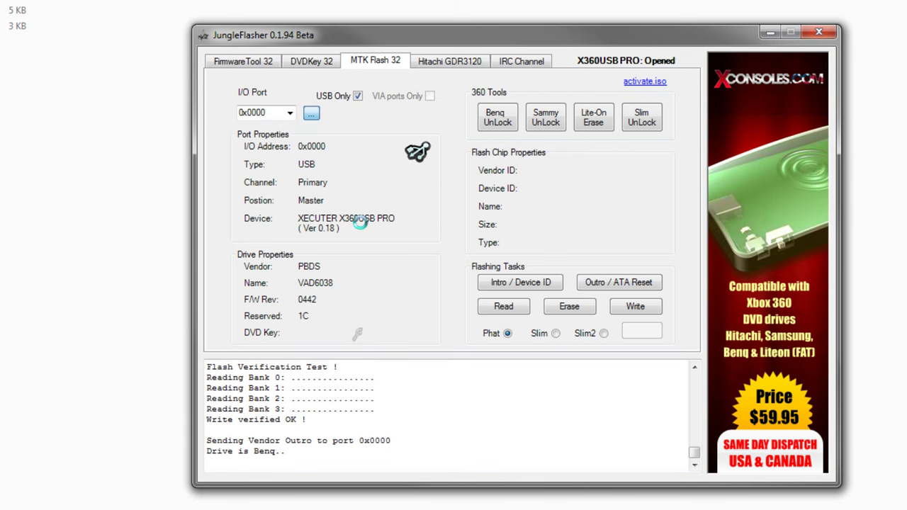